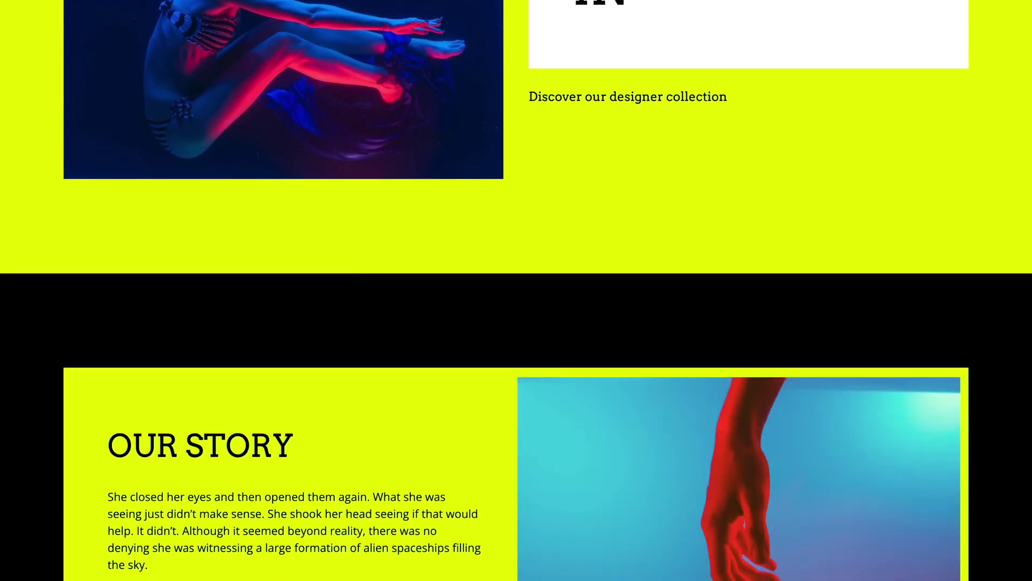
scroll(516, 290, "down", 10)
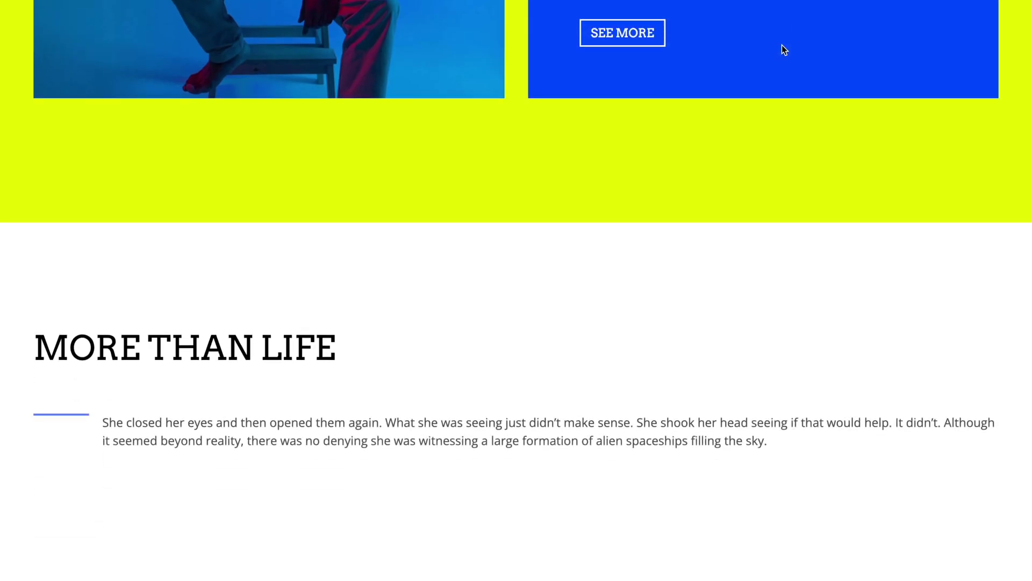
Step: Scroll further down past JOIN US IF YOU DARE and PORTFOLIO toward the yellow footer
scroll(782, 44, "down", 12)
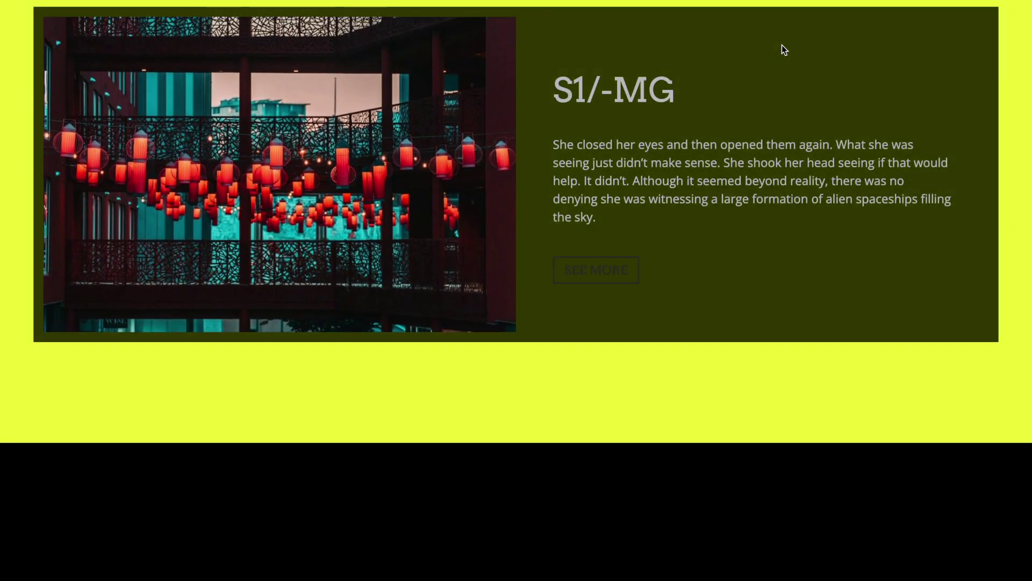
scroll(782, 44, "down", 12)
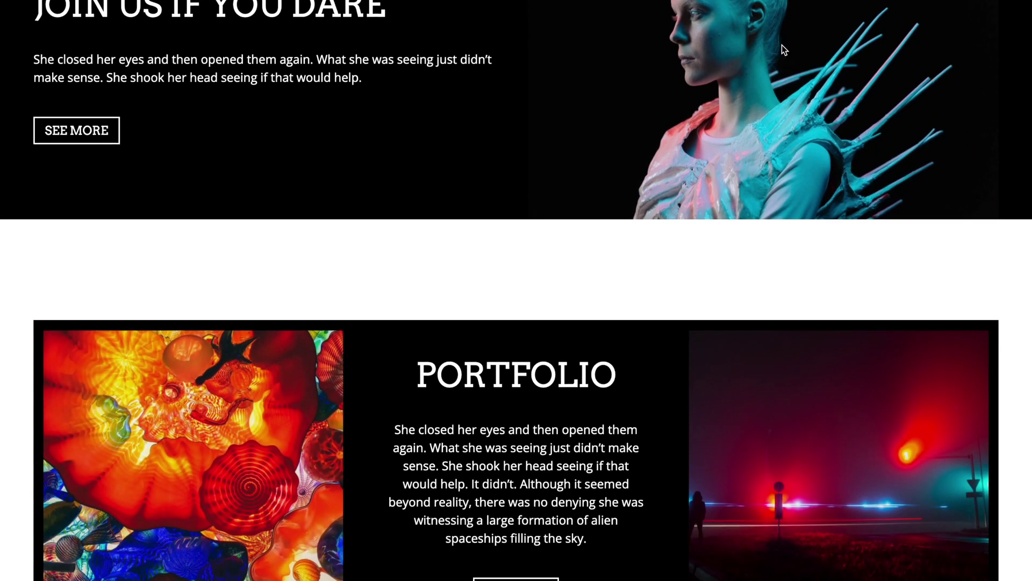
scroll(781, 44, "down", 10)
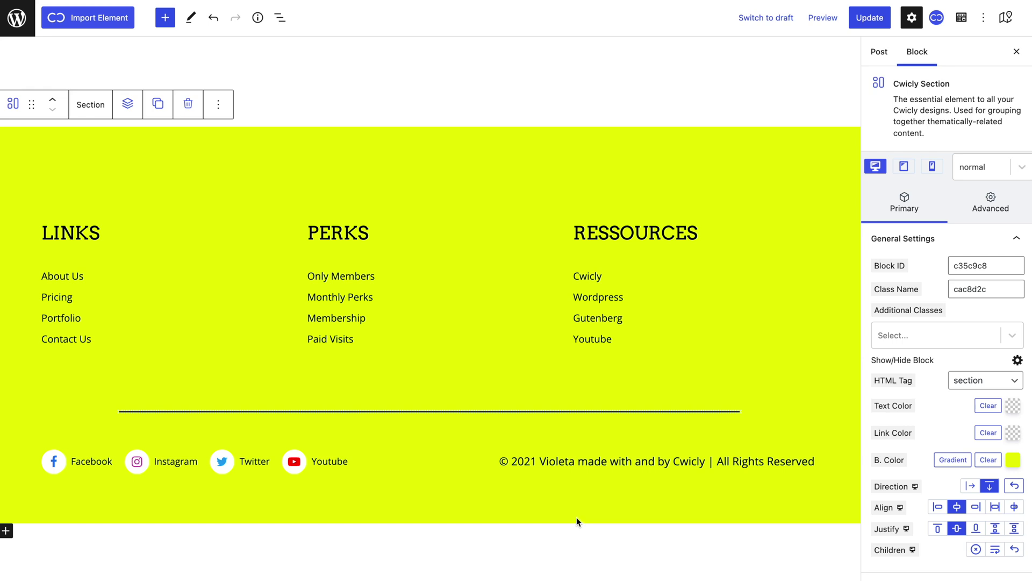
Step: Give the LINKS footer column the Fade Up Small scroll animation with a 0,8 duration
left_click(191, 315)
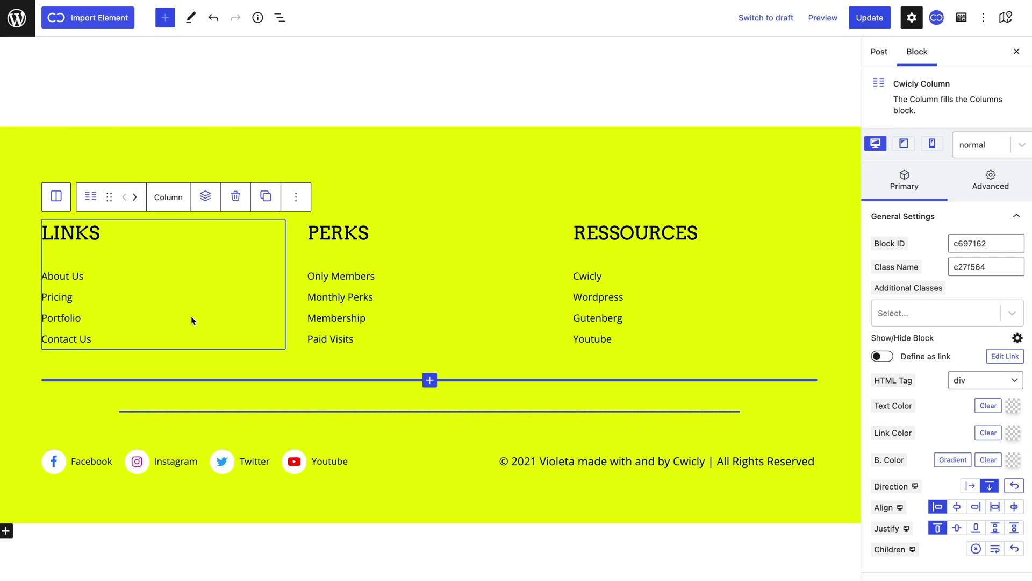
left_click(988, 179)
left_click(966, 426)
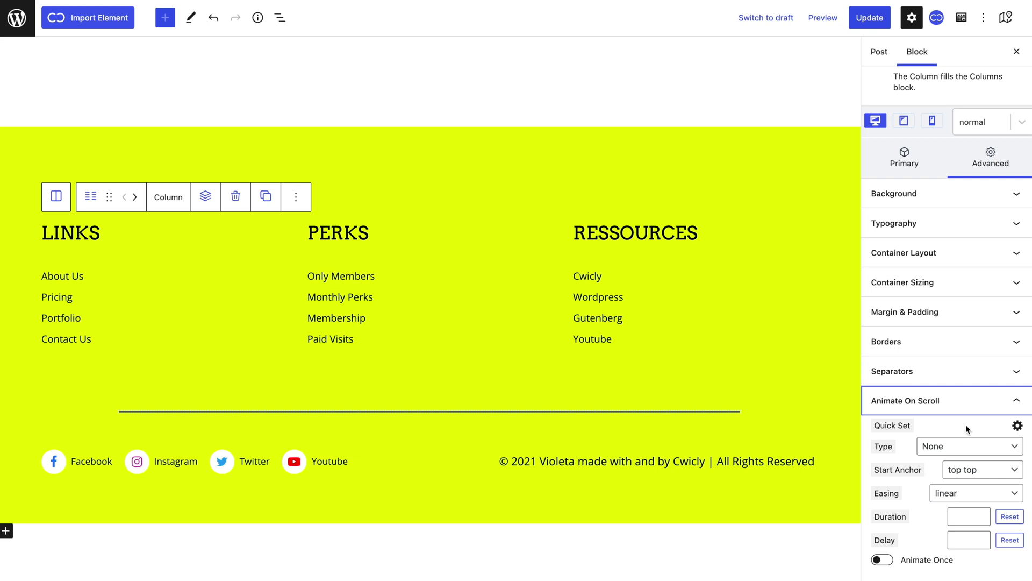
scroll(966, 425, "down", 2)
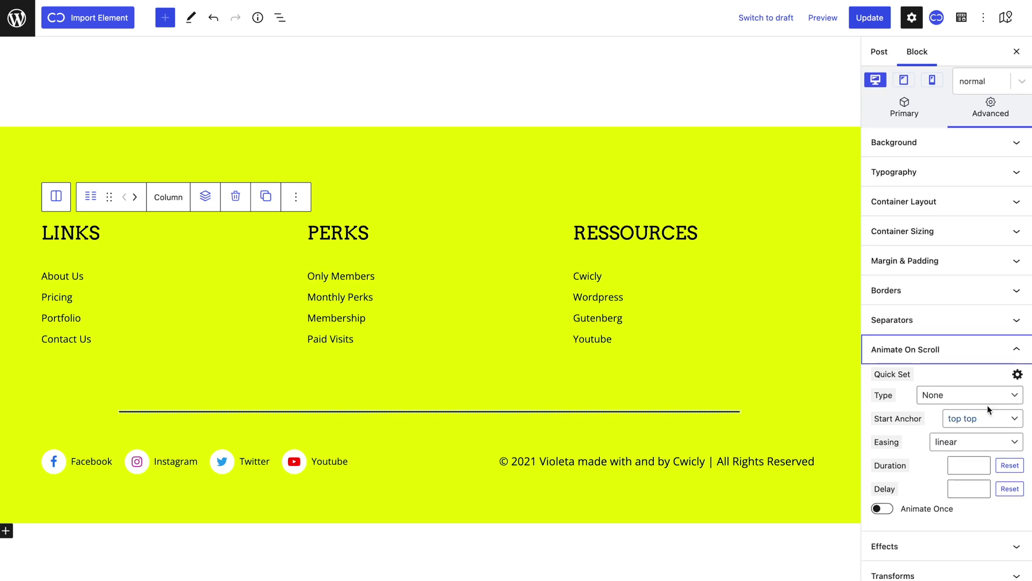
left_click(1018, 375)
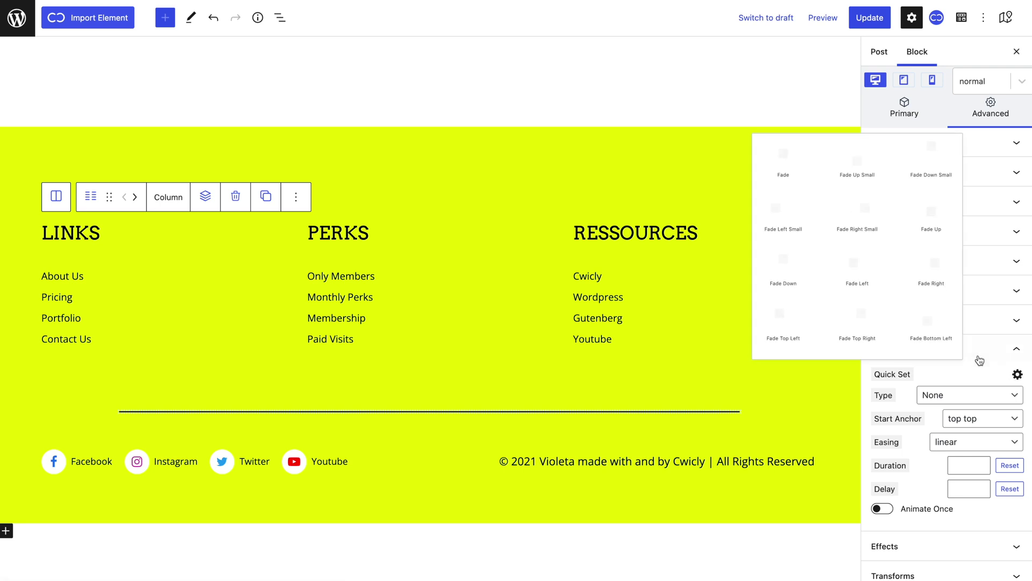
scroll(935, 348, "down", 8)
scroll(934, 345, "up", 8)
left_click(857, 154)
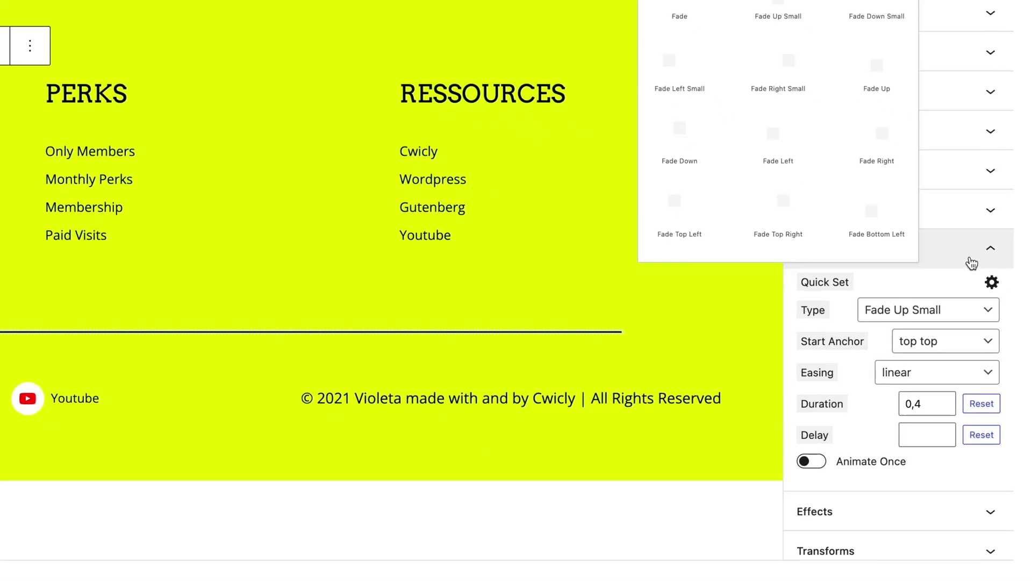
left_click(1005, 304)
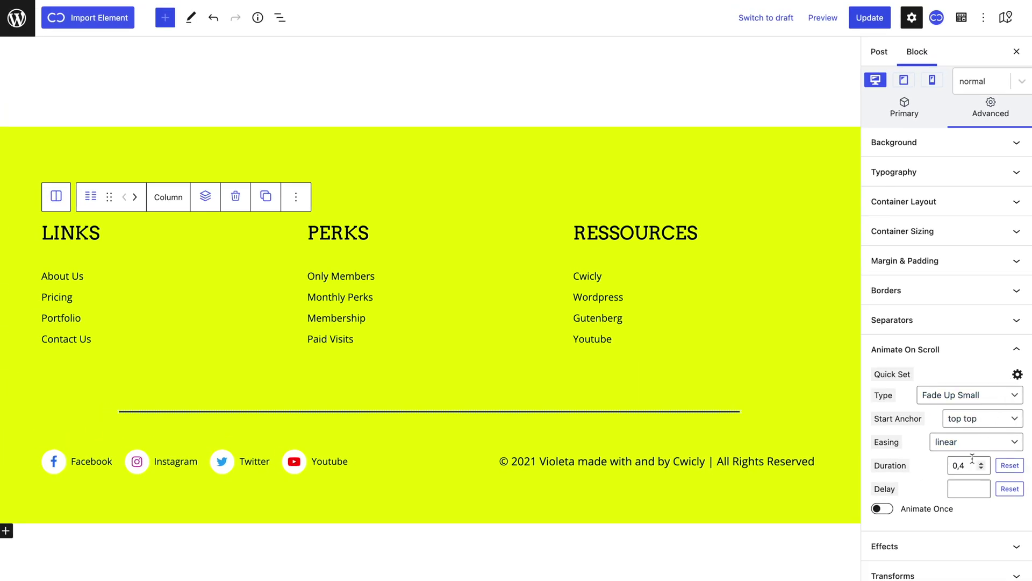
left_click(972, 465)
key("BackSpace")
Step: Apply the Fade Up Small scroll animation to the PERKS column with a 0,8 duration
left_click(433, 306)
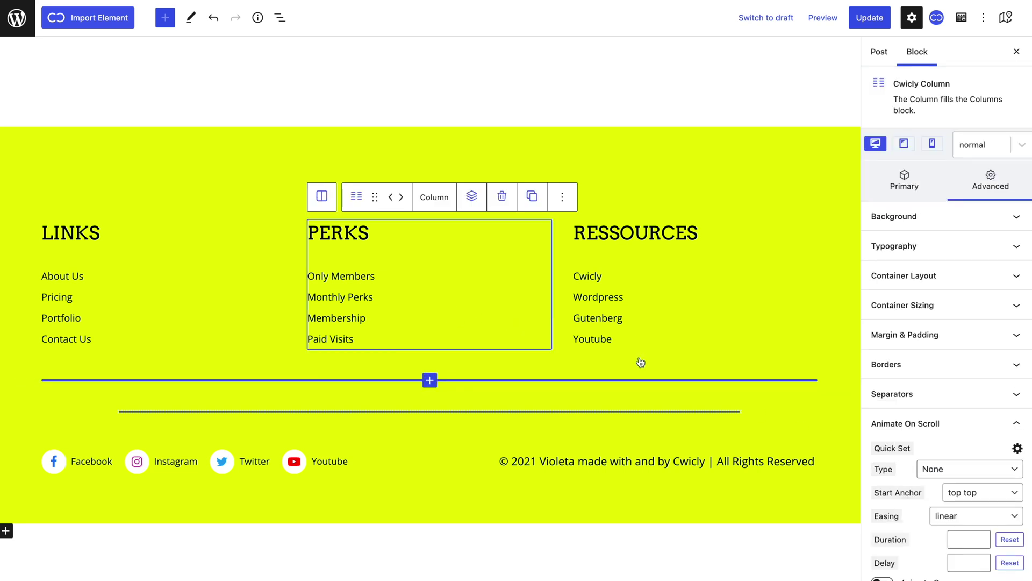
left_click(1018, 448)
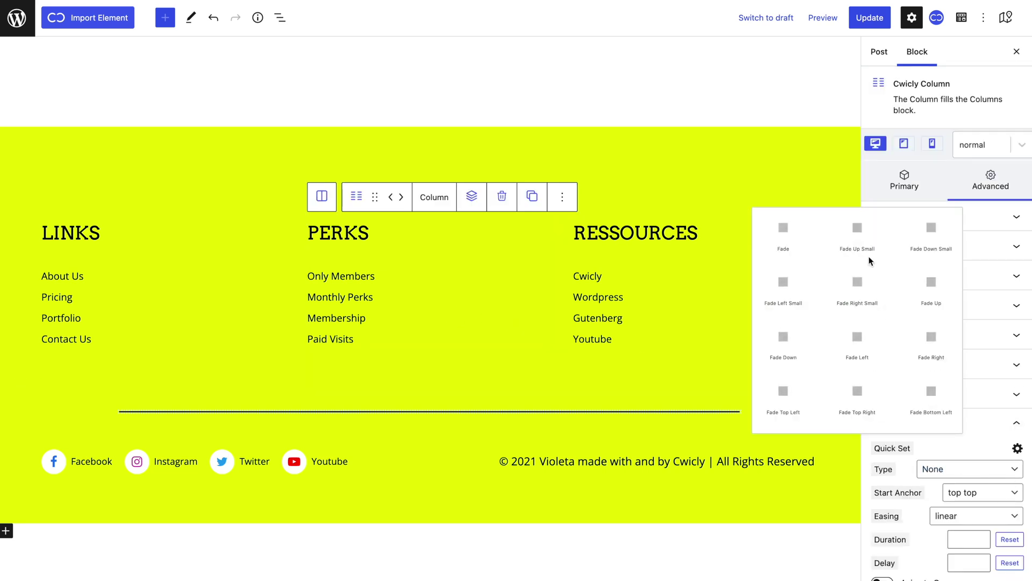
left_click(863, 244)
left_click(965, 538)
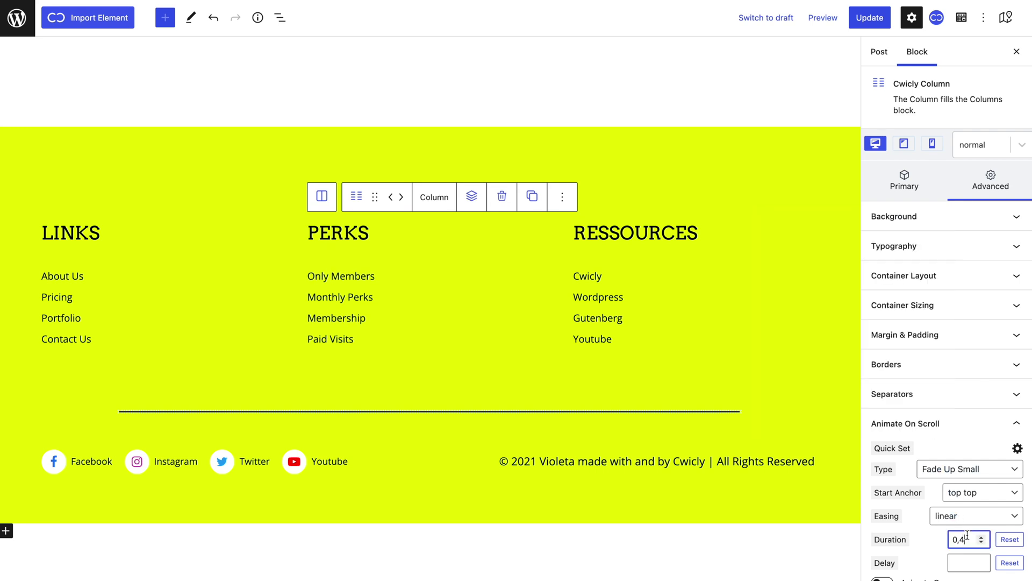
type("8")
left_click(965, 564)
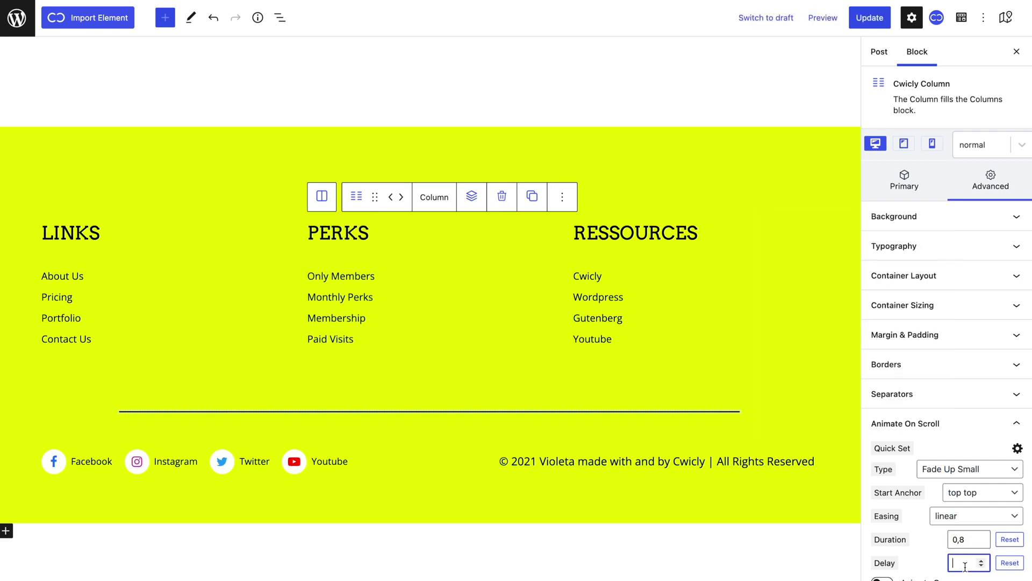
Step: Apply Fade Up Small to the RESSOURCES column with a 0,8 duration and 0,4 delay
left_click(723, 323)
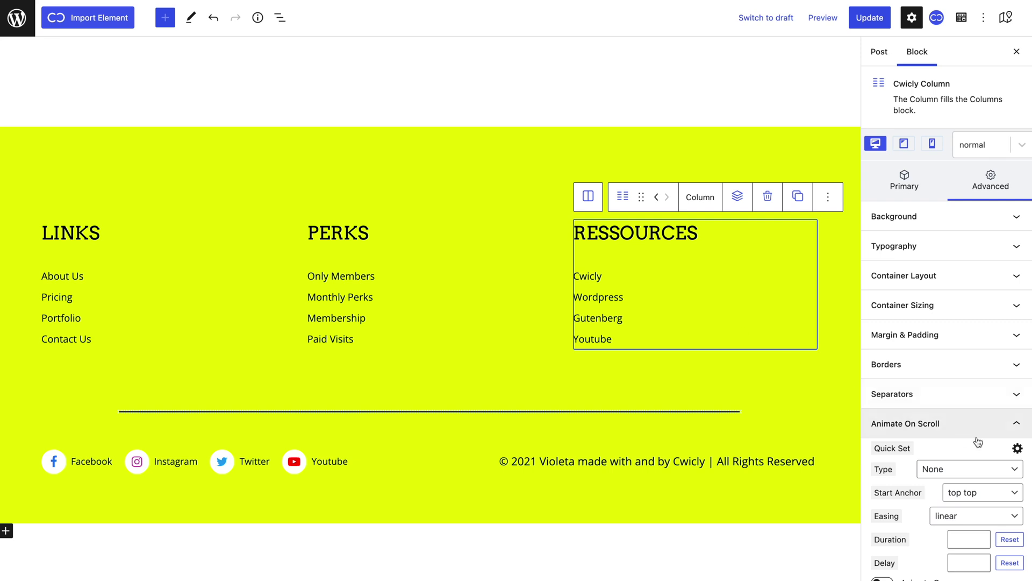
left_click(1018, 448)
left_click(859, 249)
left_click(965, 539)
key("BackSpace")
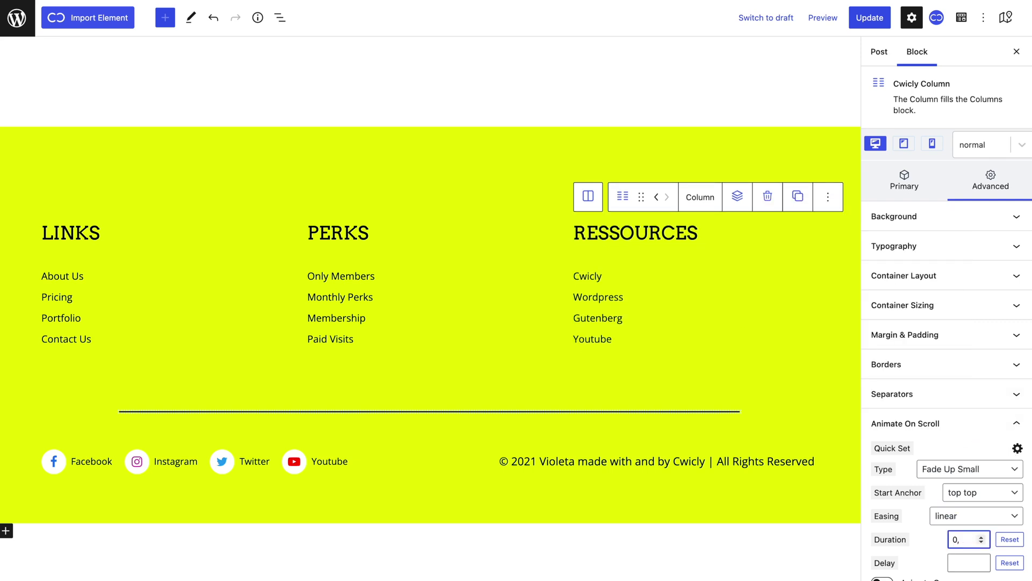
type("8")
left_click(966, 563)
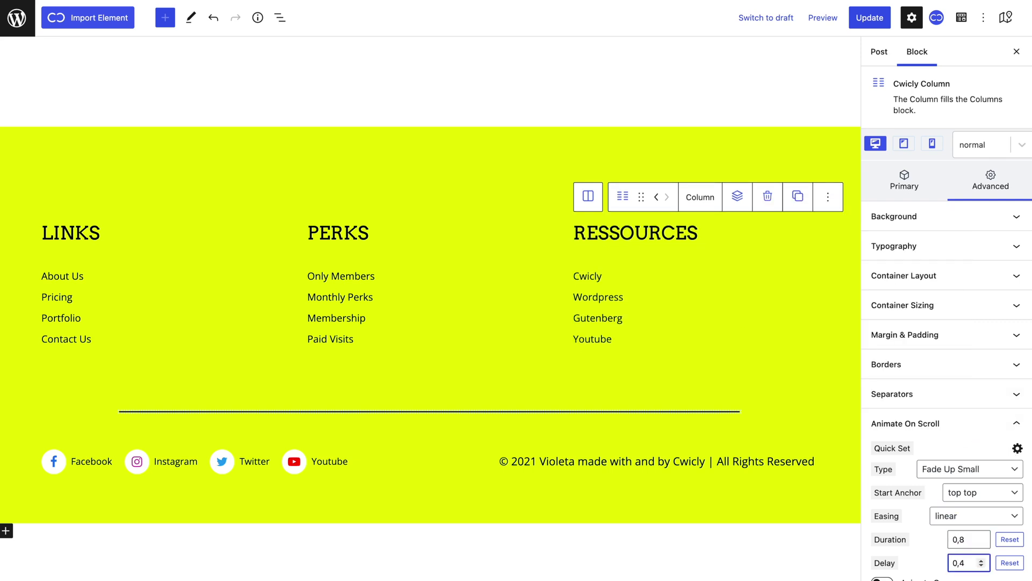
Step: Confirm the RESSOURCES delay, then give the divider Div Fade Up Small with 0,8 duration and 0,6 delay
left_click(938, 546)
left_click(725, 419)
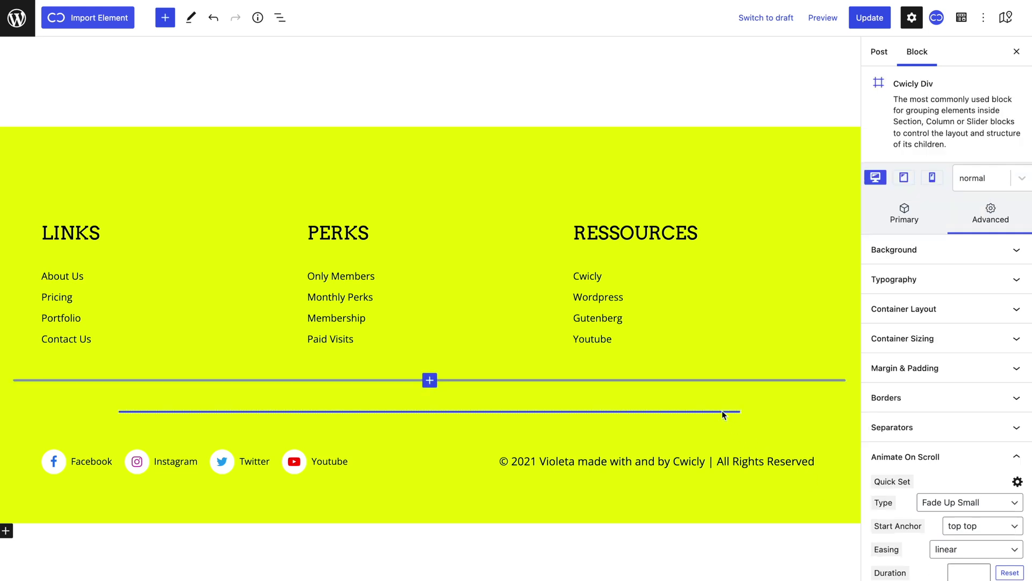
left_click(1018, 481)
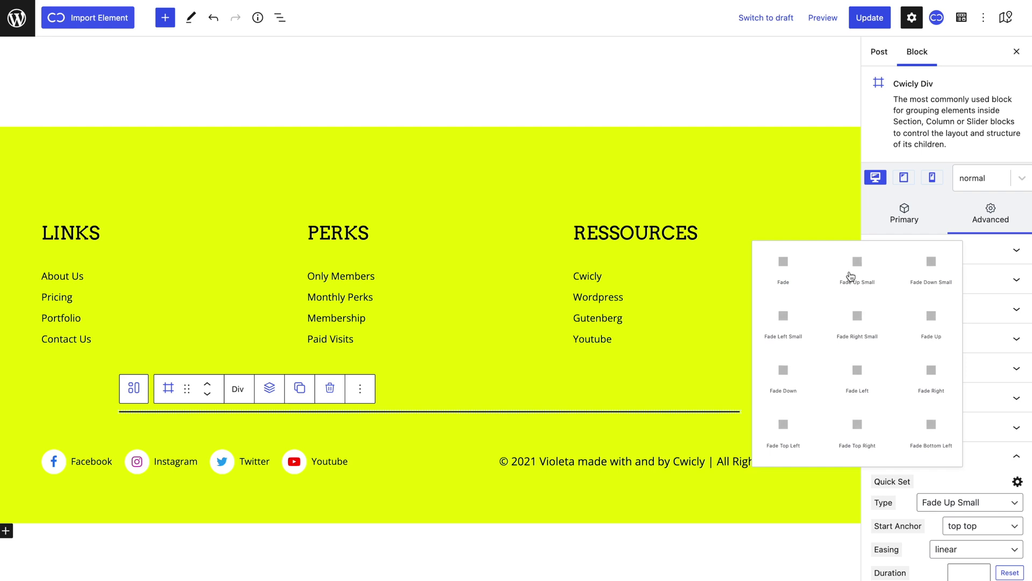
scroll(923, 501, "down", 2)
scroll(924, 501, "down", 1)
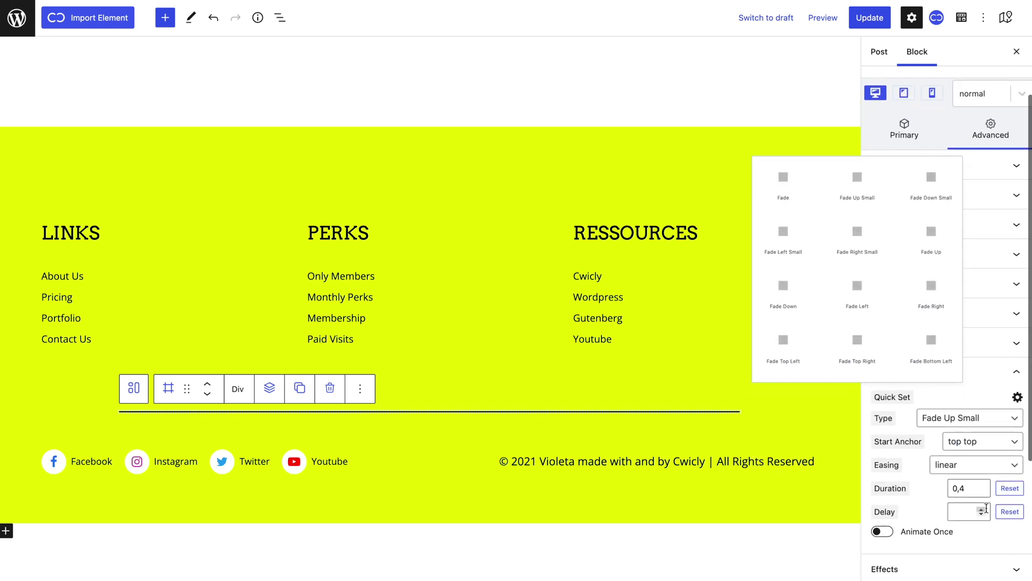
left_click(965, 488)
key("BackSpace")
left_click(967, 505)
type("0,6")
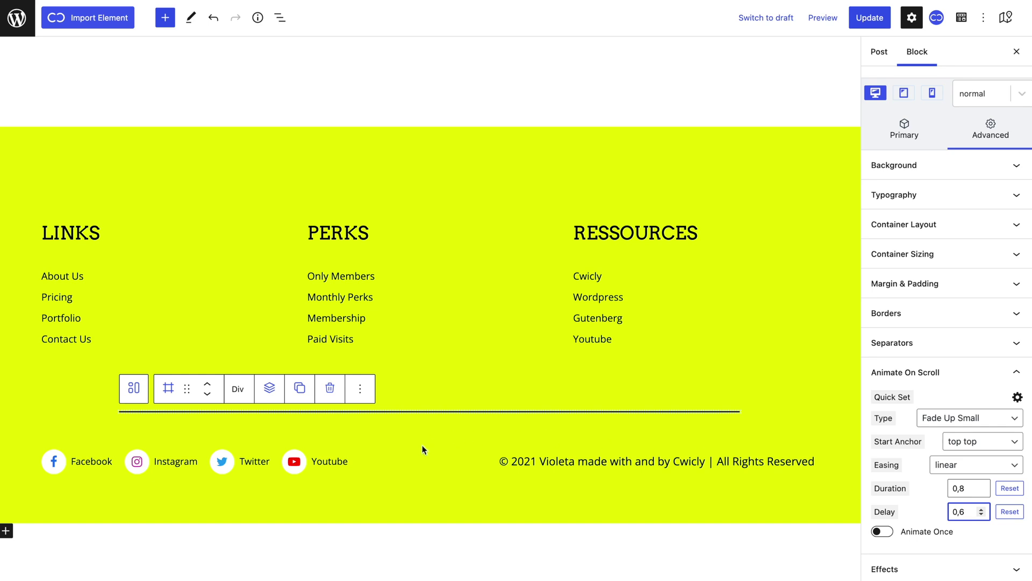
Step: Give the social links and copyright row Fade Up Small with 0,8 duration and 0,8 delay
left_click(419, 460)
scroll(960, 472, "down", 3)
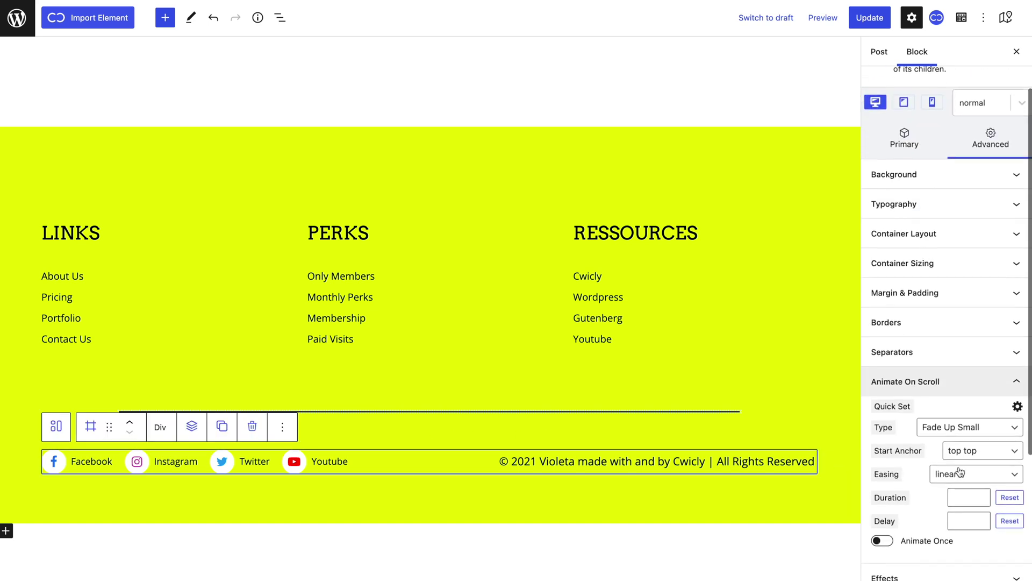
left_click(1017, 406)
left_click(968, 496)
type("0,4")
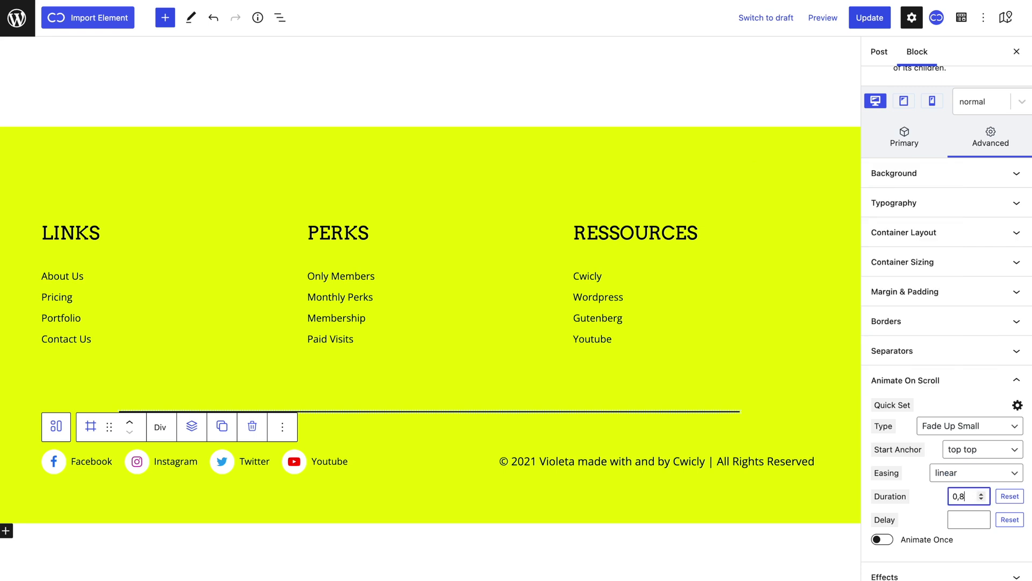
left_click(962, 518)
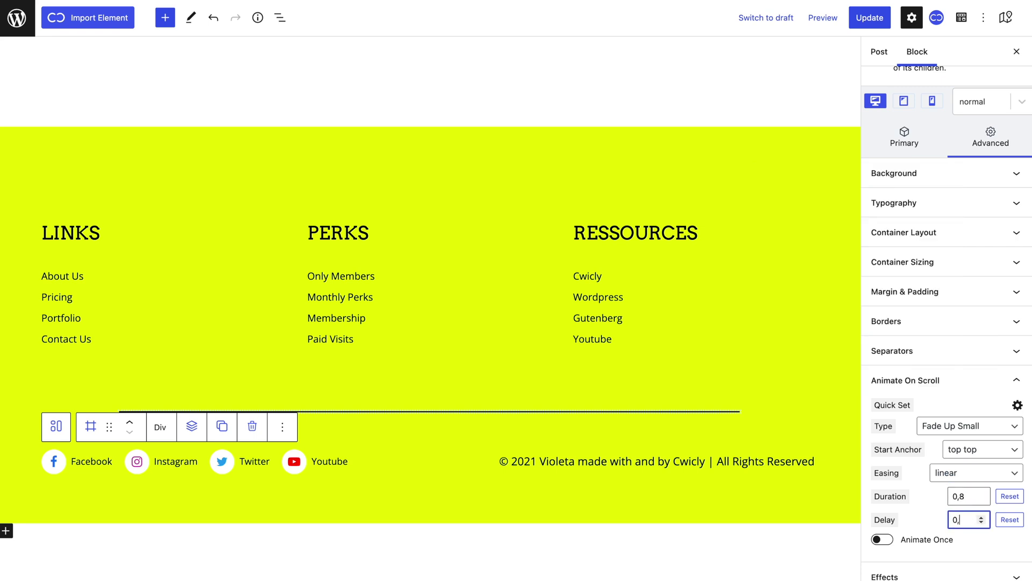
left_click(897, 507)
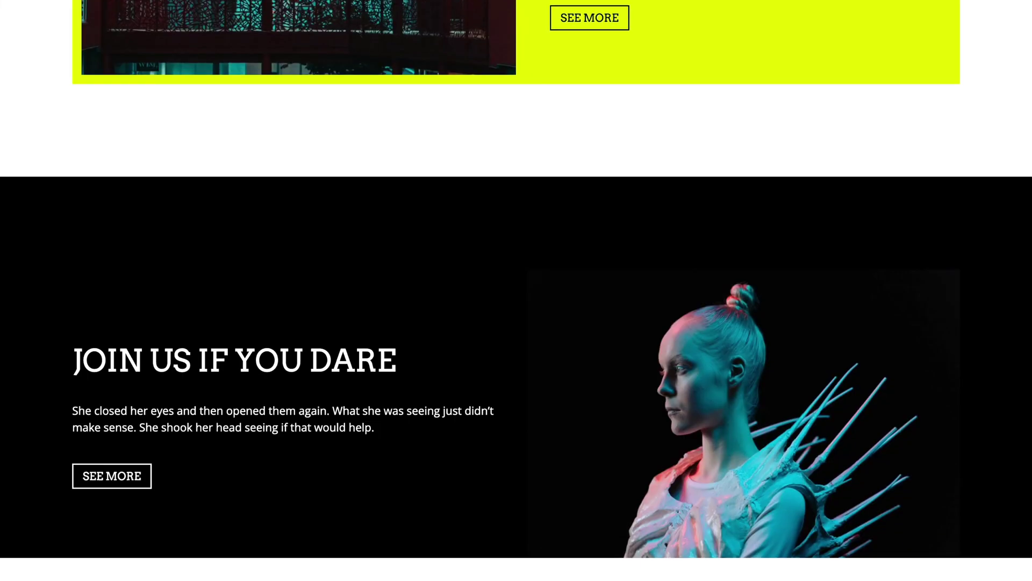
Step: Scroll the live page down to the yellow footer to preview the column animations
scroll(516, 290, "down", 10)
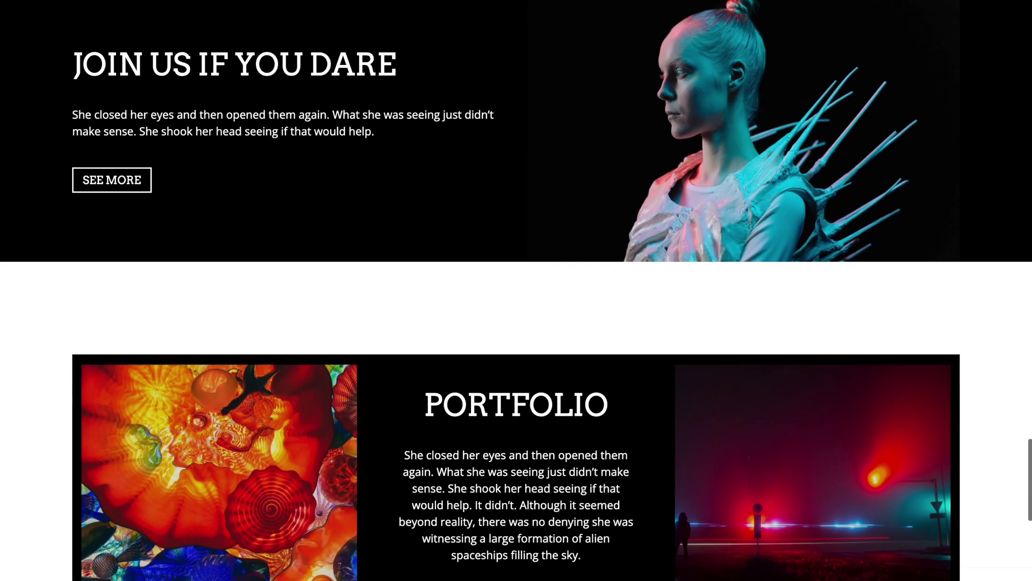
scroll(517, 290, "down", 7)
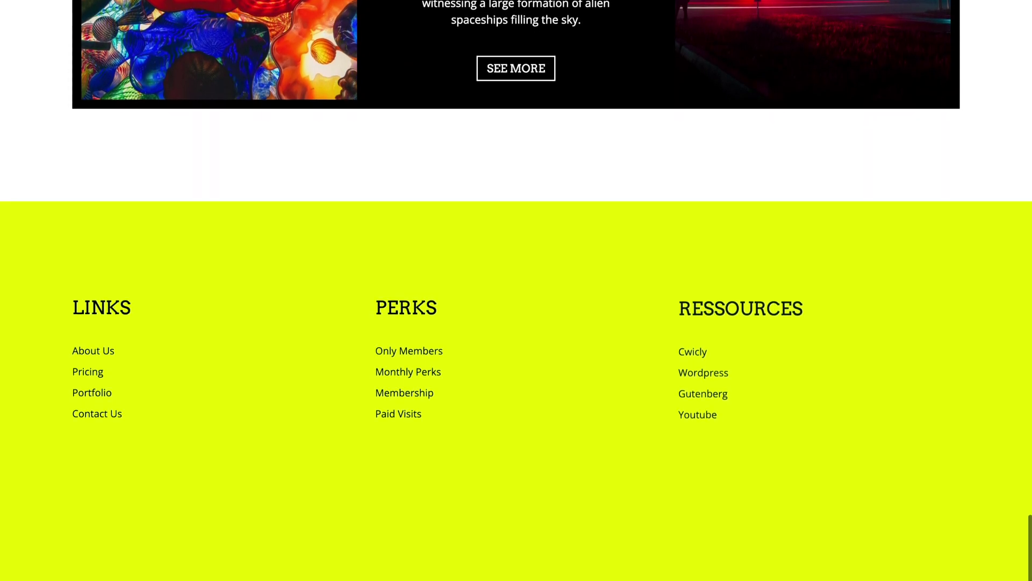